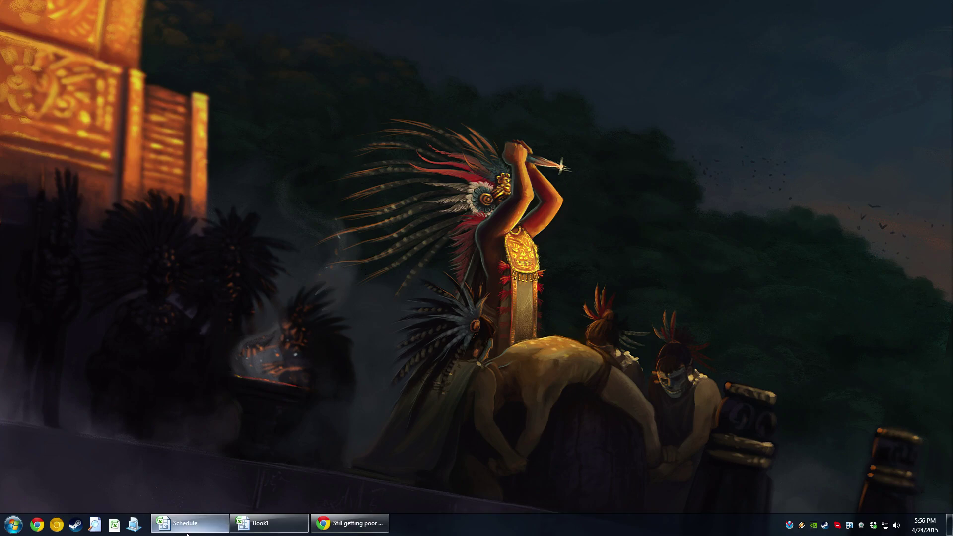
Restore the minimized Chrome window with the forum thread on poor performance after extended gameplay.
{"action": "mouse_move", "coordinate": [191, 533]}
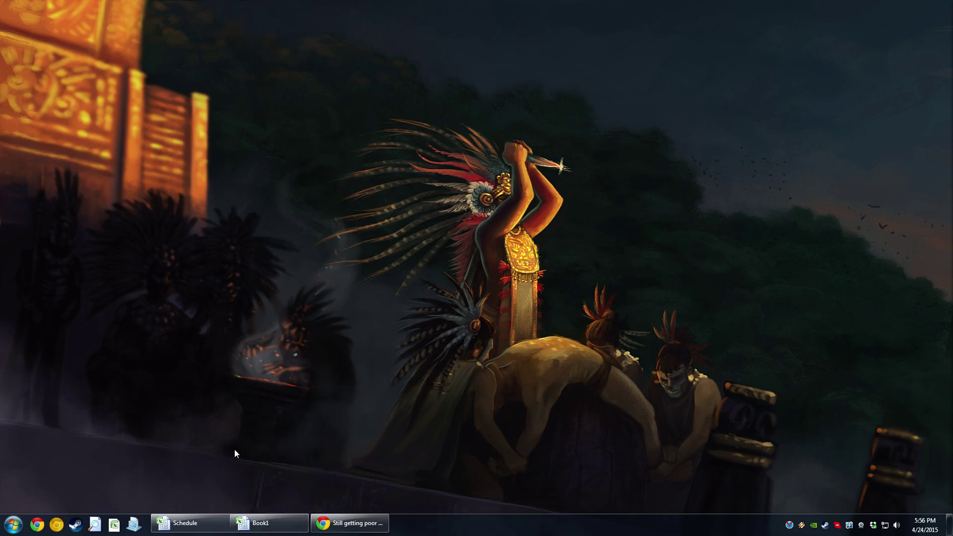
Read the forum thread down to the reply box, then switch to the Book1 memory-usage table.
{"action": "left_click", "coordinate": [348, 523]}
{"action": "scroll", "coordinate": [343, 447], "scroll_direction": "up", "scroll_amount": 3}
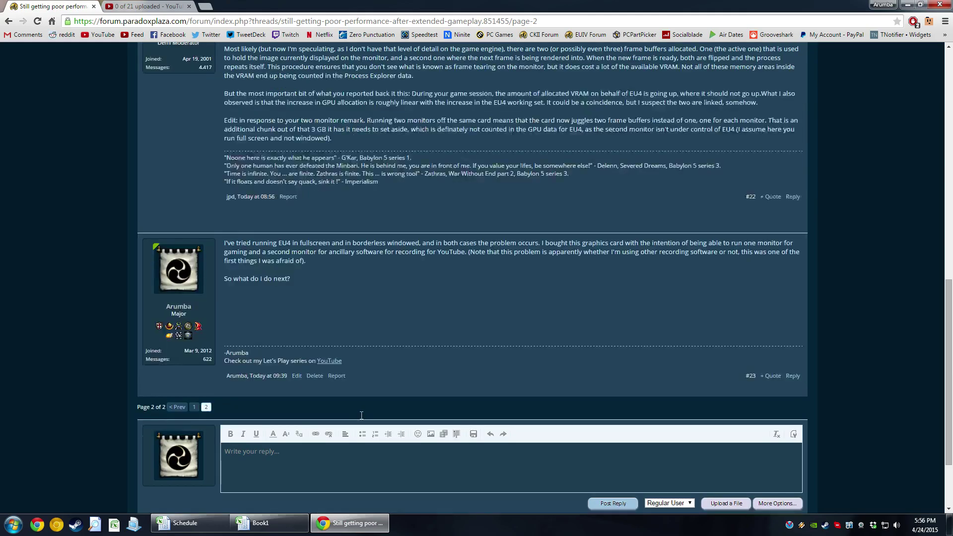
{"action": "scroll", "coordinate": [363, 414], "scroll_direction": "up", "scroll_amount": 7}
{"action": "scroll", "coordinate": [371, 395], "scroll_direction": "down", "scroll_amount": 3}
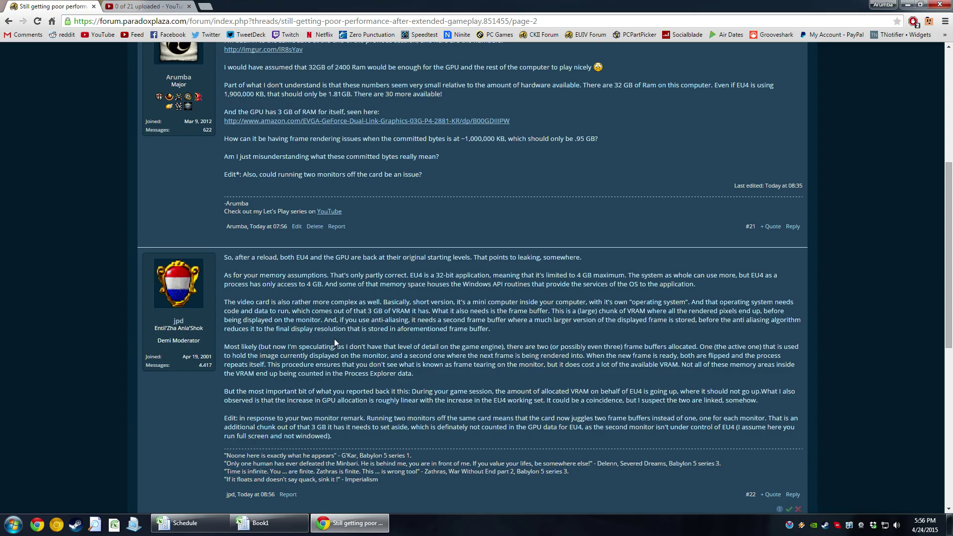
{"action": "scroll", "coordinate": [334, 339], "scroll_direction": "down", "scroll_amount": 10}
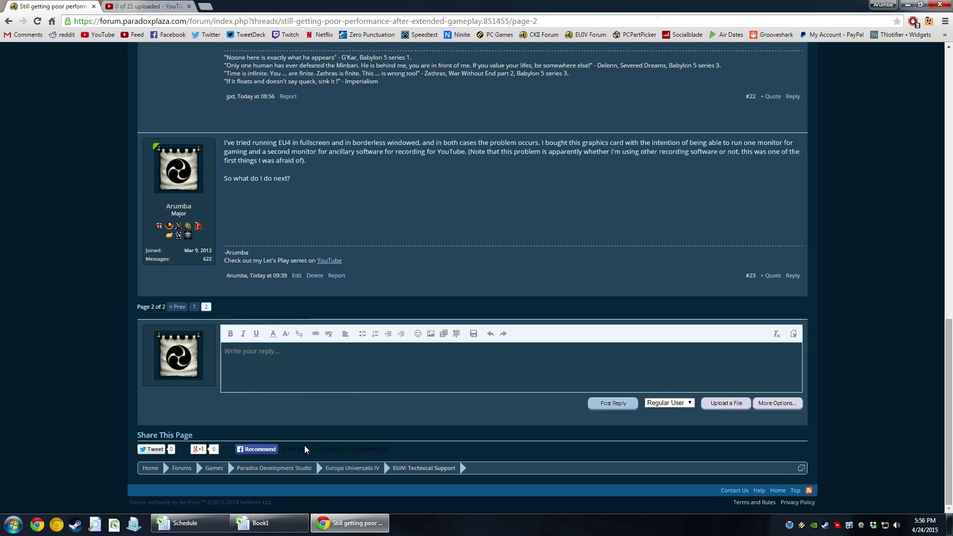
{"action": "left_click", "coordinate": [258, 523]}
{"action": "left_click", "coordinate": [209, 318]}
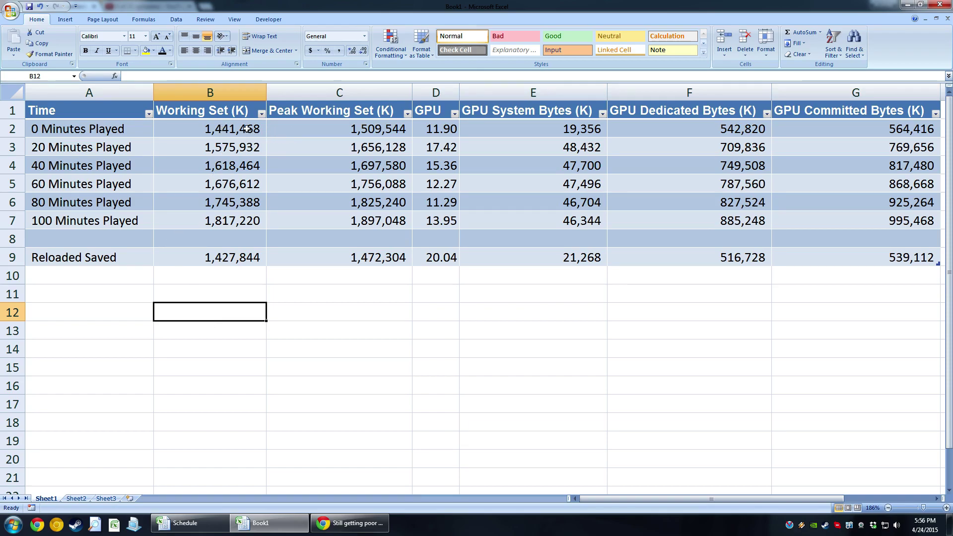
{"action": "left_click_drag", "start_coordinate": [248, 130], "coordinate": [254, 213]}
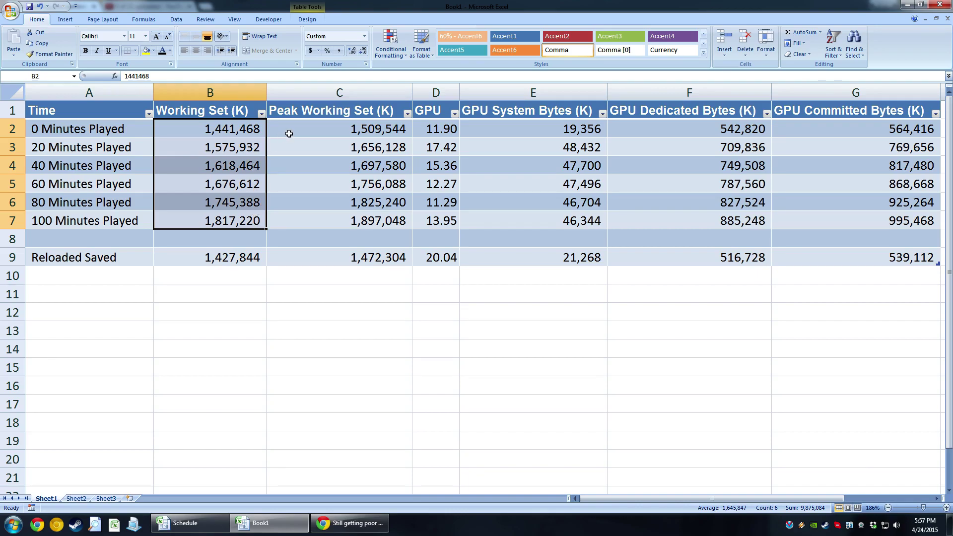
{"action": "mouse_move", "coordinate": [261, 133]}
{"action": "left_mouse_down"}
{"action": "mouse_move", "coordinate": [319, 125]}
{"action": "mouse_move", "coordinate": [322, 139]}
{"action": "left_mouse_up"}
{"action": "left_click", "coordinate": [341, 268]}
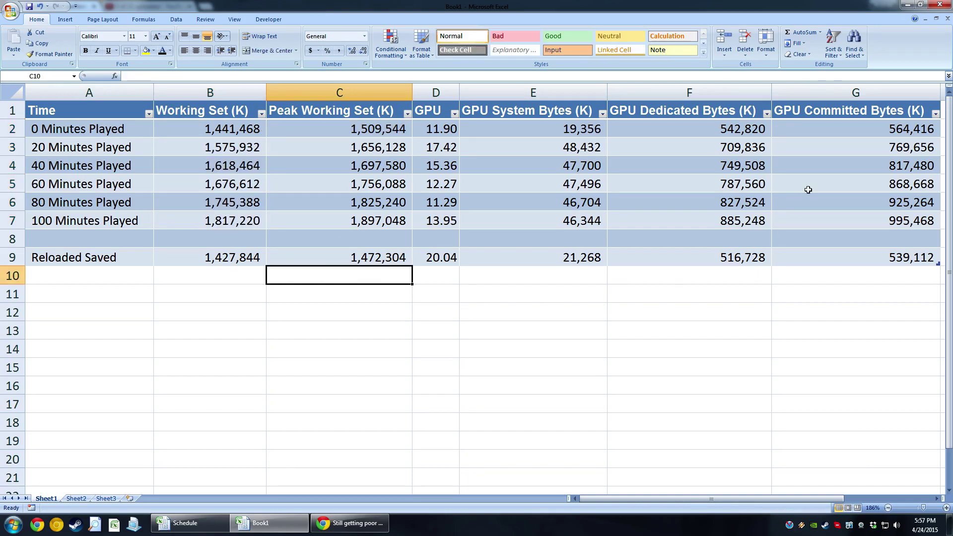
{"action": "mouse_move", "coordinate": [750, 127]}
{"action": "left_mouse_down"}
{"action": "mouse_move", "coordinate": [819, 130]}
{"action": "mouse_move", "coordinate": [762, 234]}
{"action": "mouse_move", "coordinate": [825, 219]}
{"action": "left_mouse_up"}
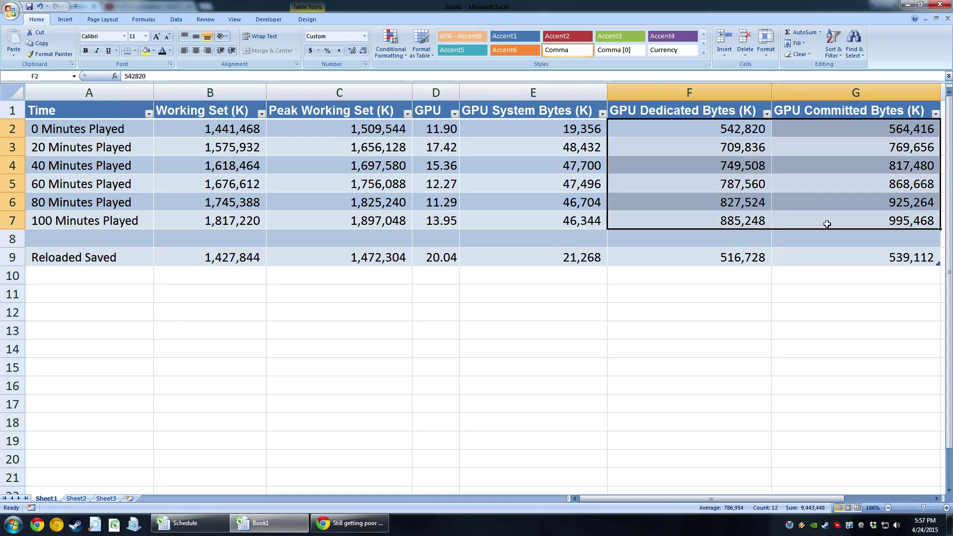
{"action": "mouse_move", "coordinate": [866, 133]}
{"action": "left_mouse_down"}
{"action": "mouse_move", "coordinate": [857, 229]}
{"action": "mouse_move", "coordinate": [854, 219]}
{"action": "left_mouse_up"}
{"action": "left_click", "coordinate": [896, 219]}
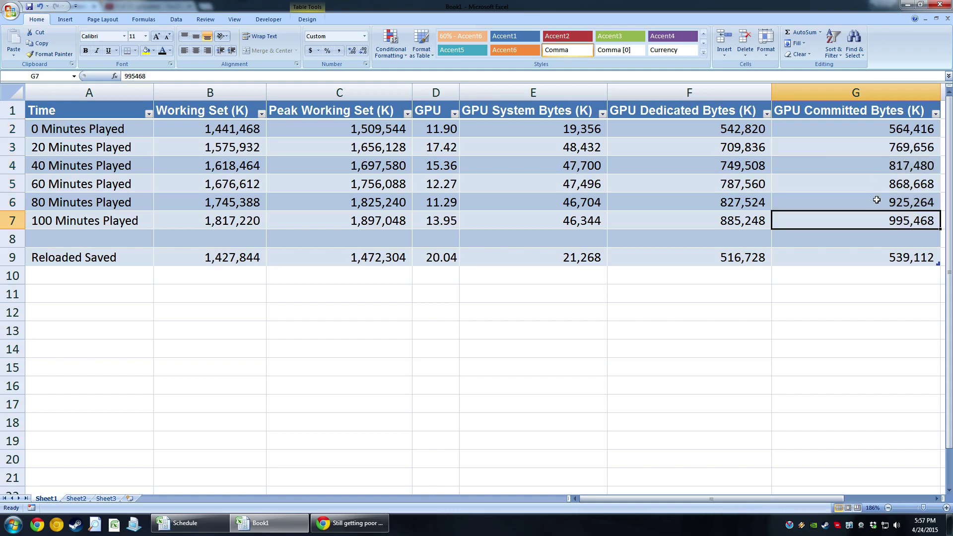
{"action": "left_click_drag", "start_coordinate": [321, 129], "coordinate": [324, 223]}
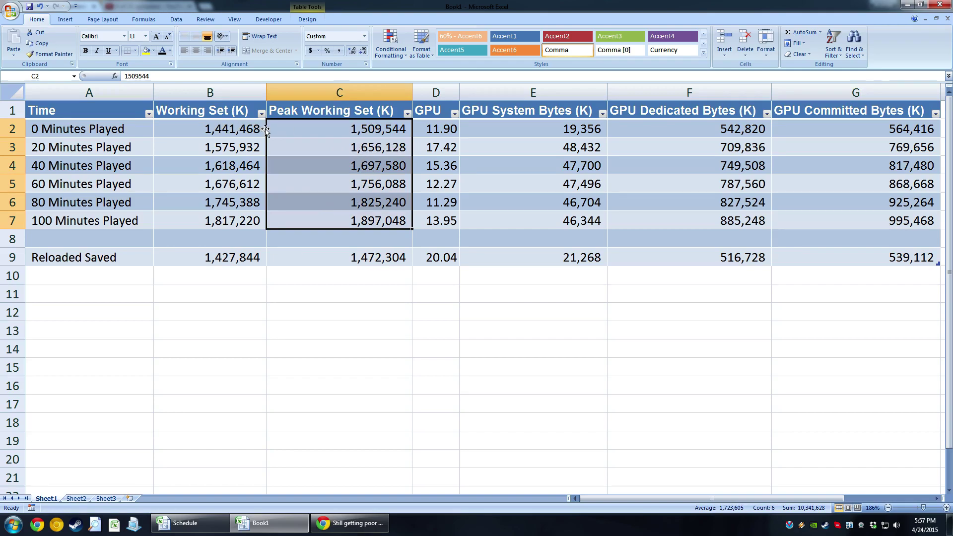
{"action": "left_click", "coordinate": [335, 281]}
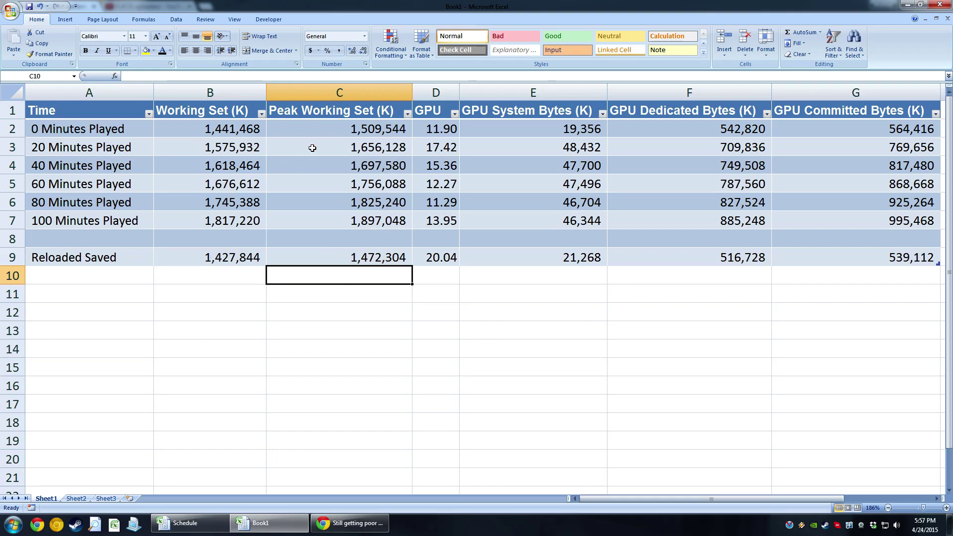
{"action": "left_click_drag", "start_coordinate": [233, 128], "coordinate": [293, 128]}
{"action": "left_click_drag", "start_coordinate": [263, 282], "coordinate": [378, 247]}
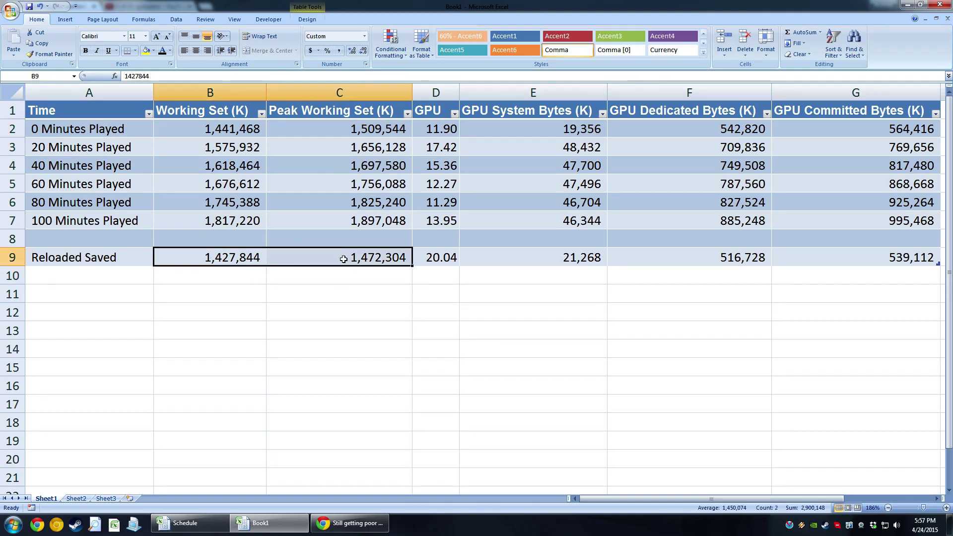
{"action": "left_click", "coordinate": [377, 330]}
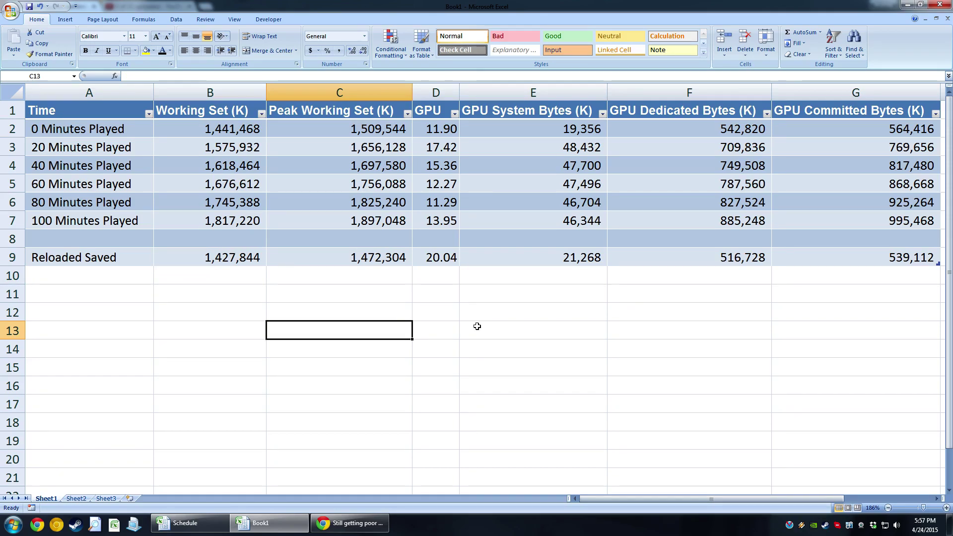
{"action": "left_click", "coordinate": [453, 338]}
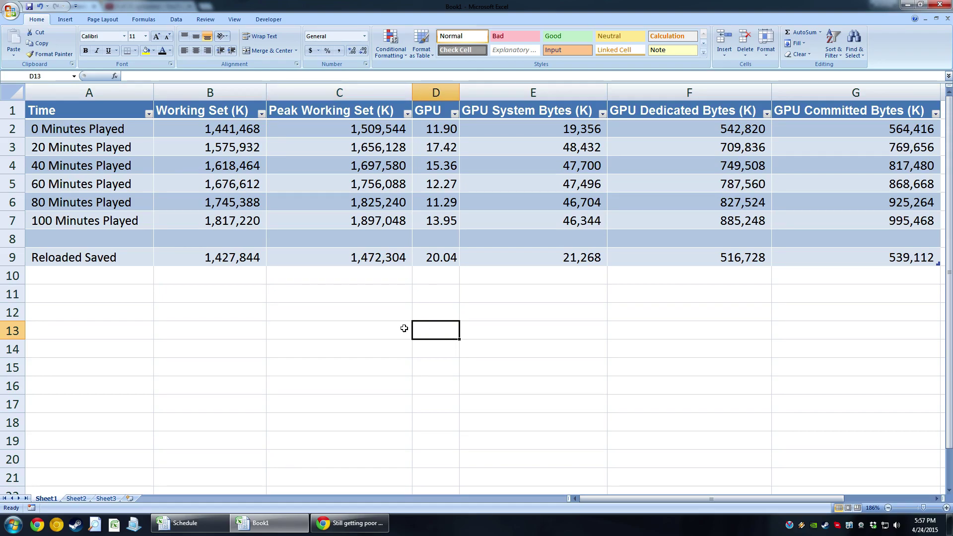
{"action": "left_click", "coordinate": [382, 349]}
{"action": "left_click", "coordinate": [185, 523]}
{"action": "left_click", "coordinate": [340, 329]}
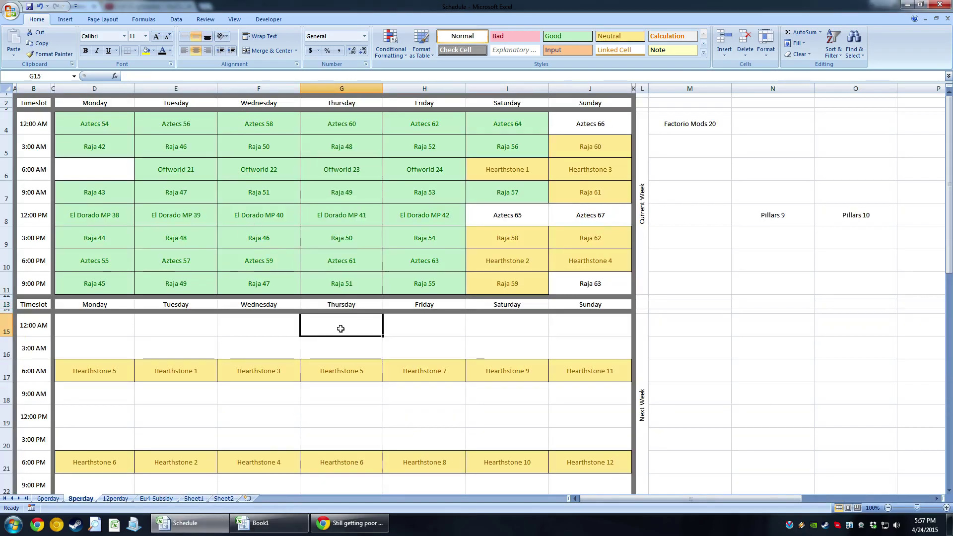
{"action": "left_click", "coordinate": [504, 216]}
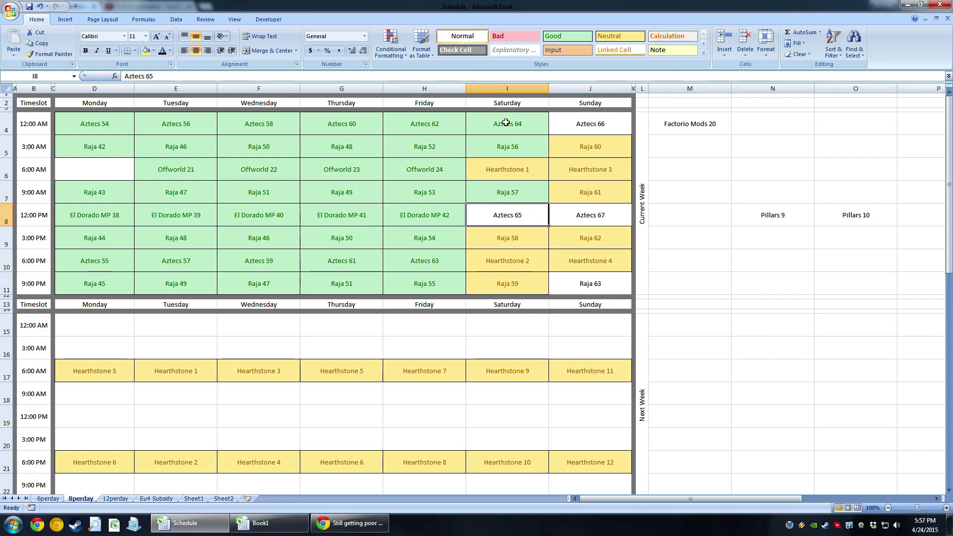
{"action": "left_click_drag", "start_coordinate": [506, 123], "coordinate": [511, 279]}
{"action": "left_click", "coordinate": [514, 193]}
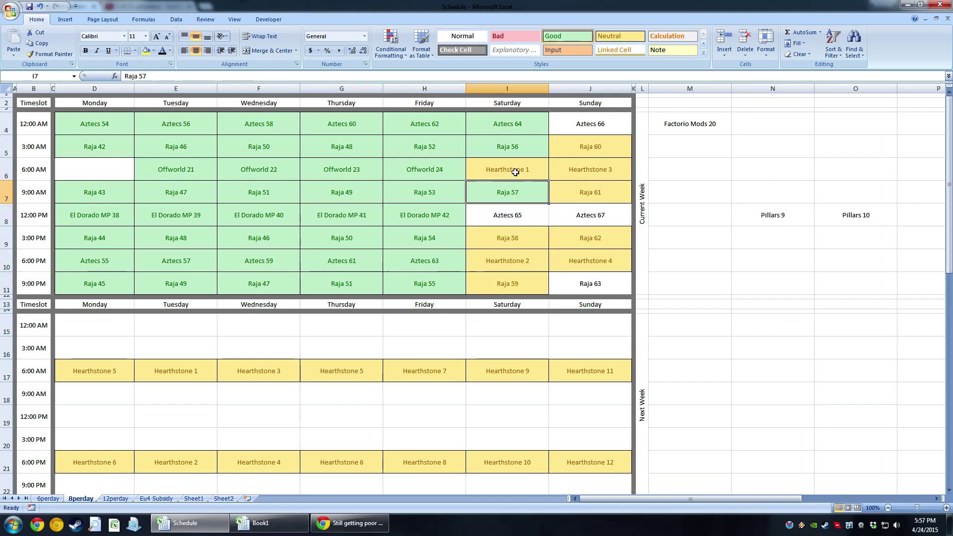
{"action": "left_click_drag", "start_coordinate": [515, 172], "coordinate": [570, 174]}
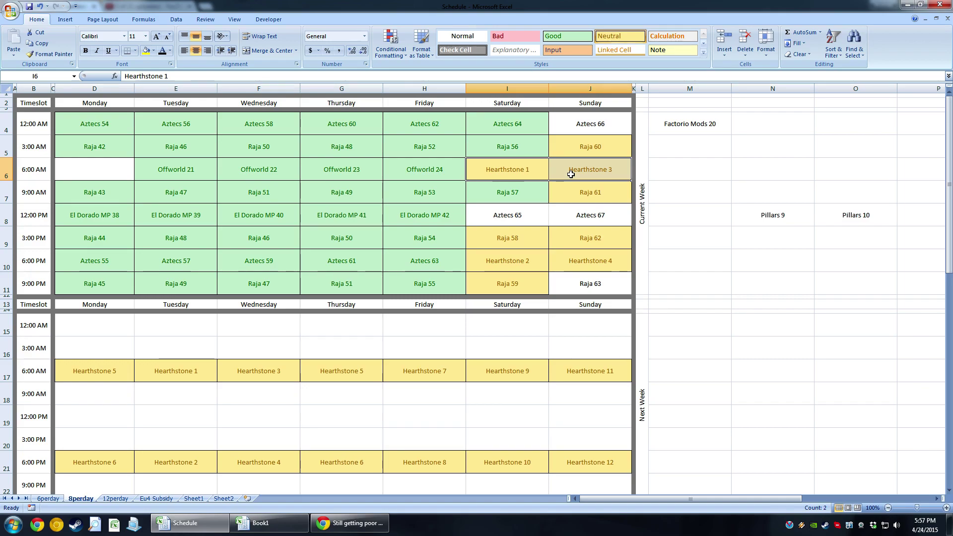
{"action": "left_click", "coordinate": [133, 526]}
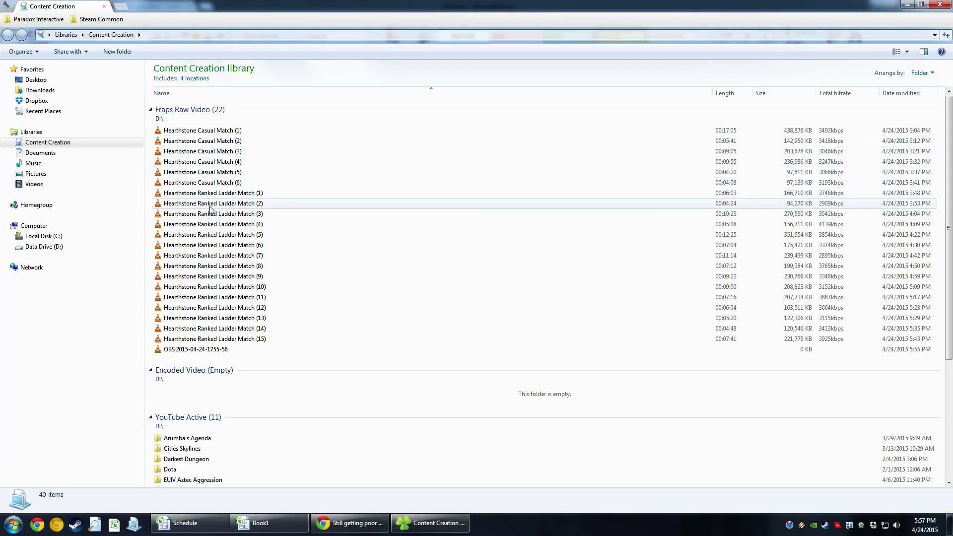
Select Hearthstone recordings Casual Match (1) through Ranked Ladder Match (15) and check individual file details.
{"action": "left_click", "coordinate": [203, 213]}
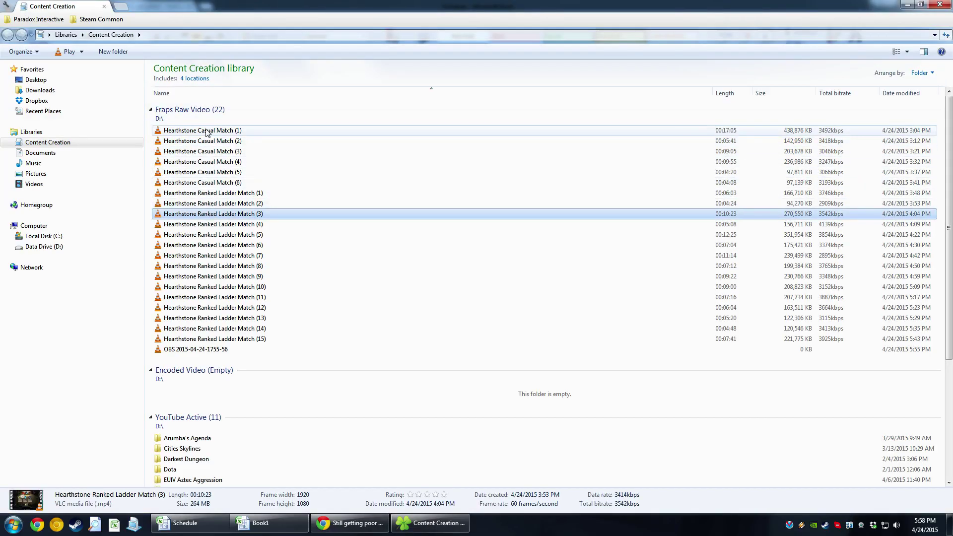
{"action": "left_click", "coordinate": [206, 132]}
{"action": "left_click", "coordinate": [227, 339], "text": "shift"}
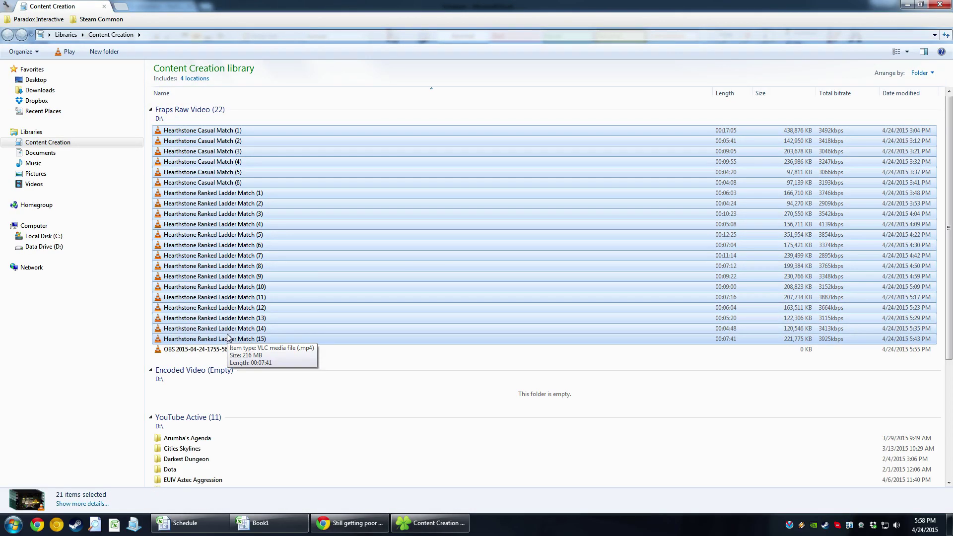
{"action": "left_click", "coordinate": [281, 245]}
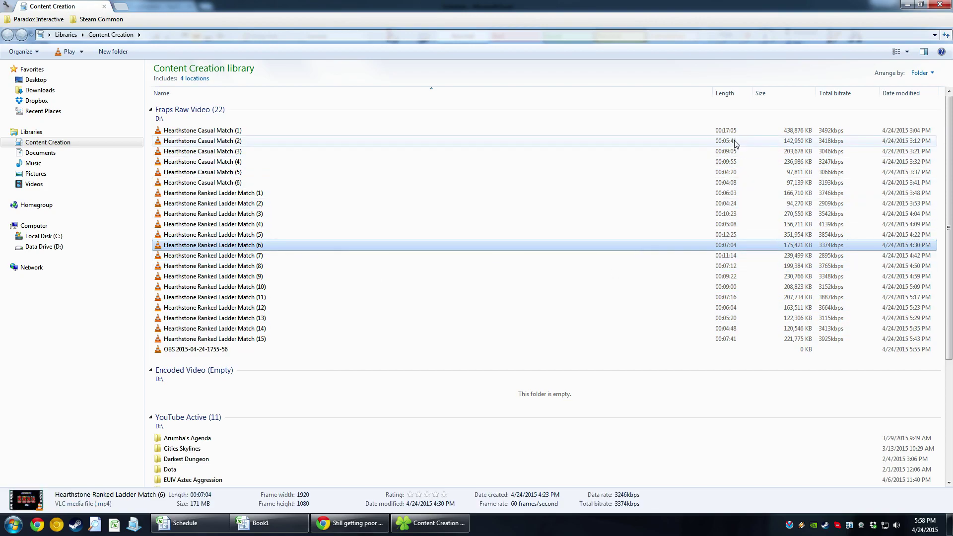
{"action": "left_click", "coordinate": [725, 173]}
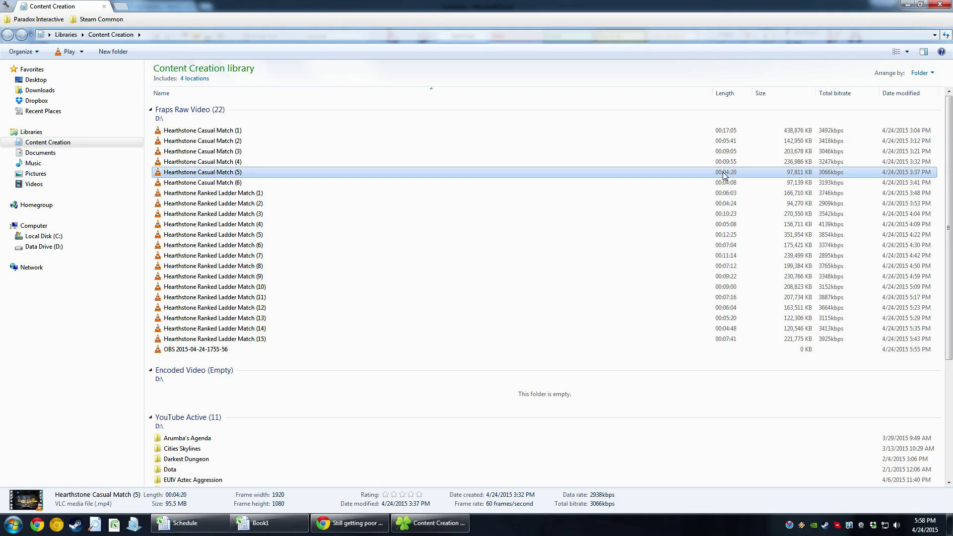
{"action": "left_click", "coordinate": [721, 131]}
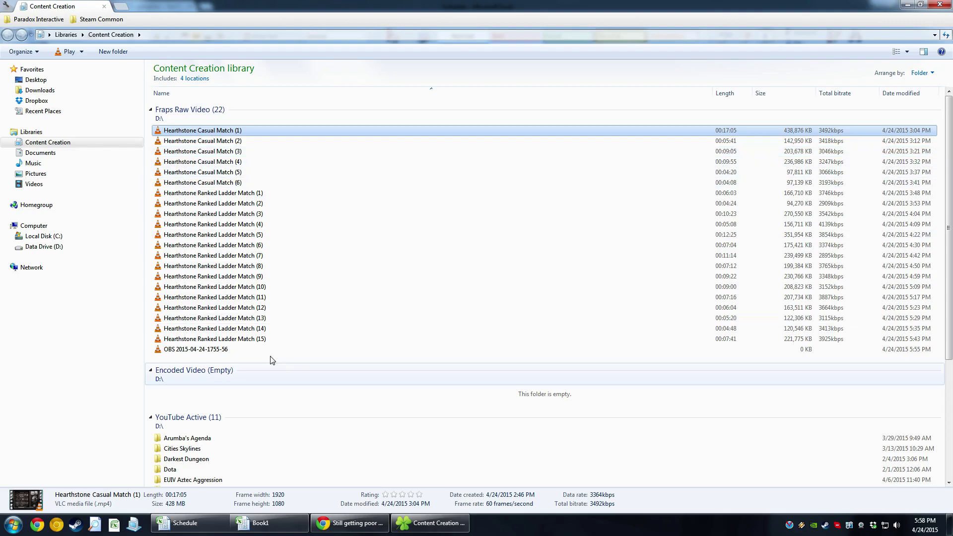
{"action": "left_click", "coordinate": [185, 523]}
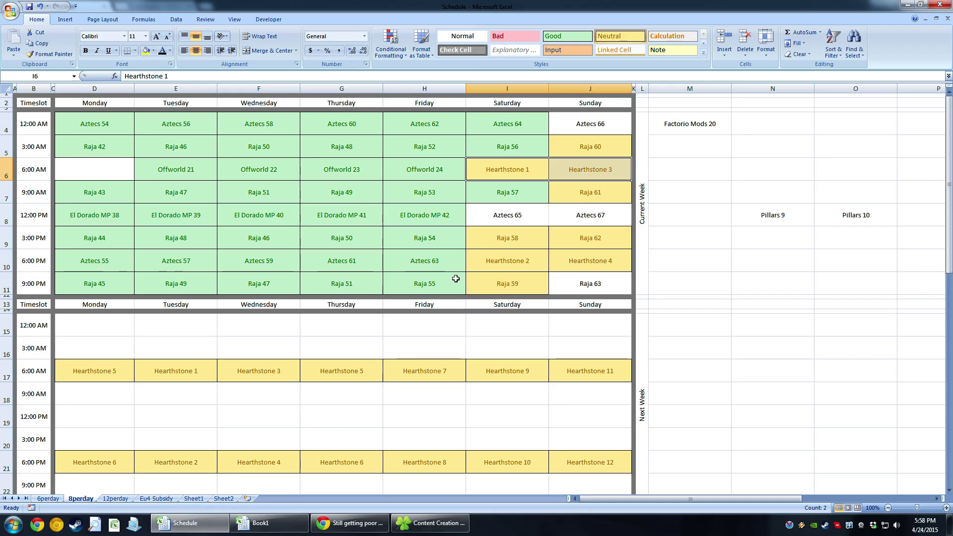
{"action": "left_click", "coordinate": [418, 340]}
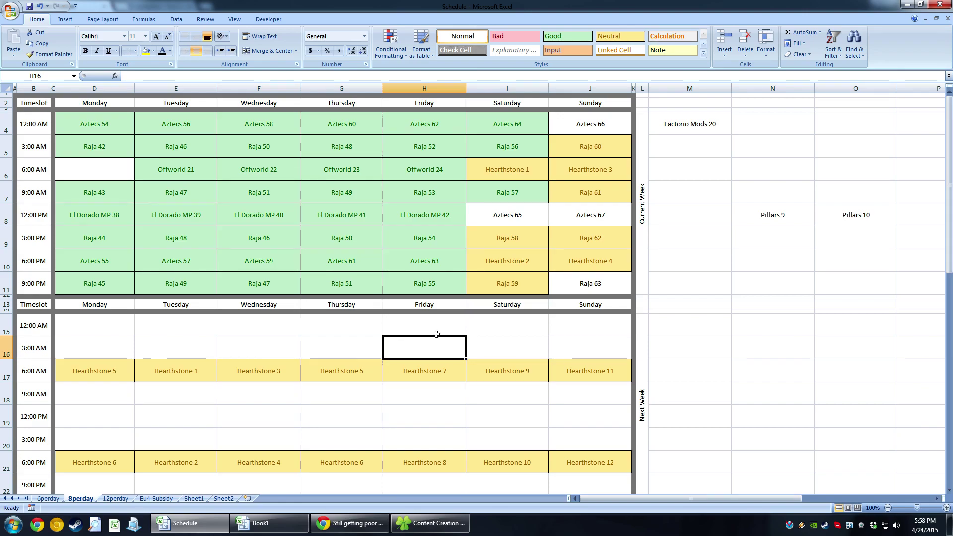
{"action": "left_click_drag", "start_coordinate": [522, 124], "coordinate": [517, 147]}
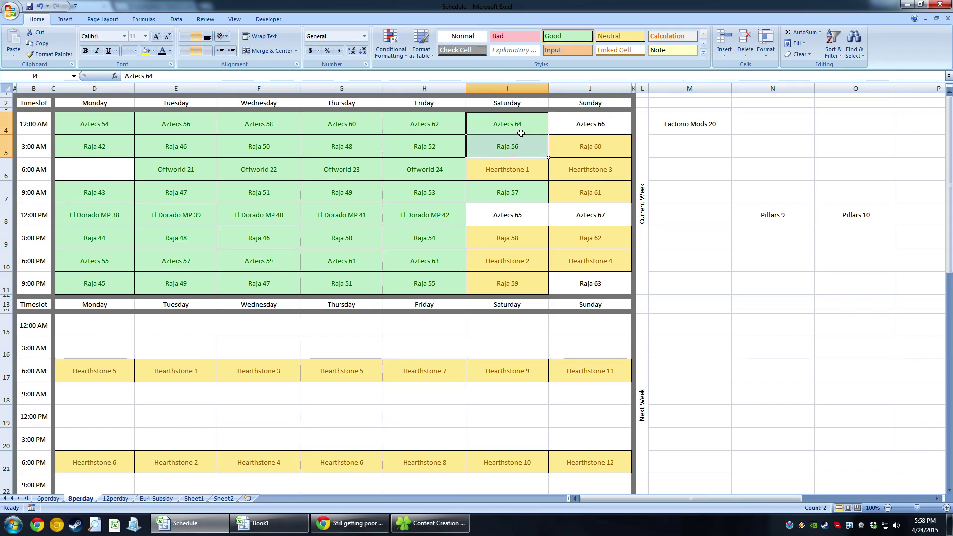
{"action": "left_click", "coordinate": [519, 147]}
{"action": "left_click", "coordinate": [517, 192]}
{"action": "left_click", "coordinate": [516, 215]}
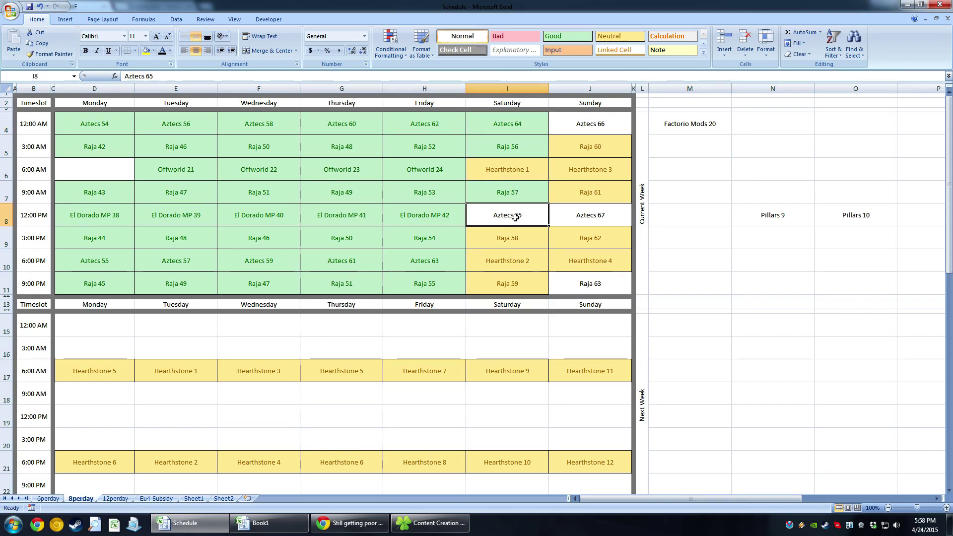
{"action": "left_click", "coordinate": [517, 238]}
{"action": "left_click", "coordinate": [515, 288]}
{"action": "left_click_drag", "start_coordinate": [504, 121], "coordinate": [511, 283]}
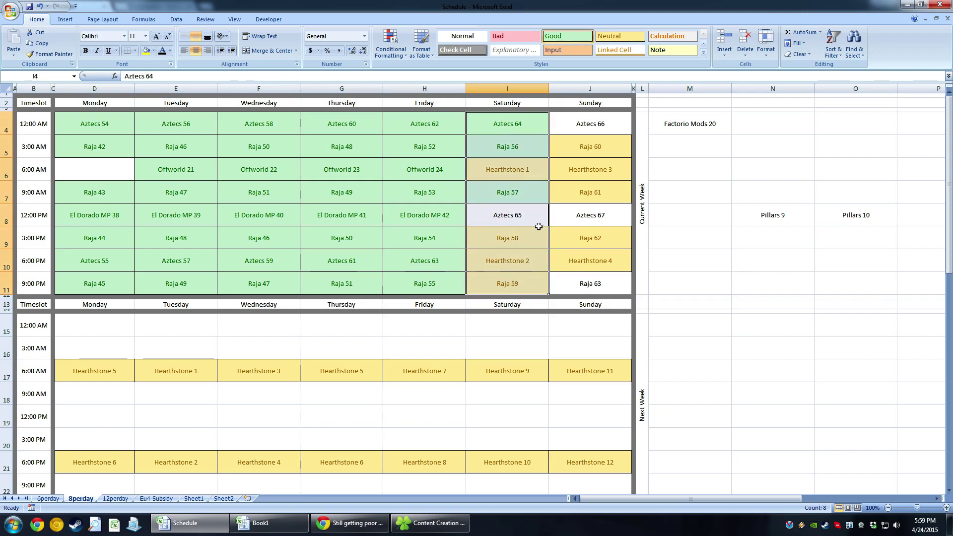
{"action": "left_click", "coordinate": [521, 141]}
{"action": "left_click", "coordinate": [517, 169]}
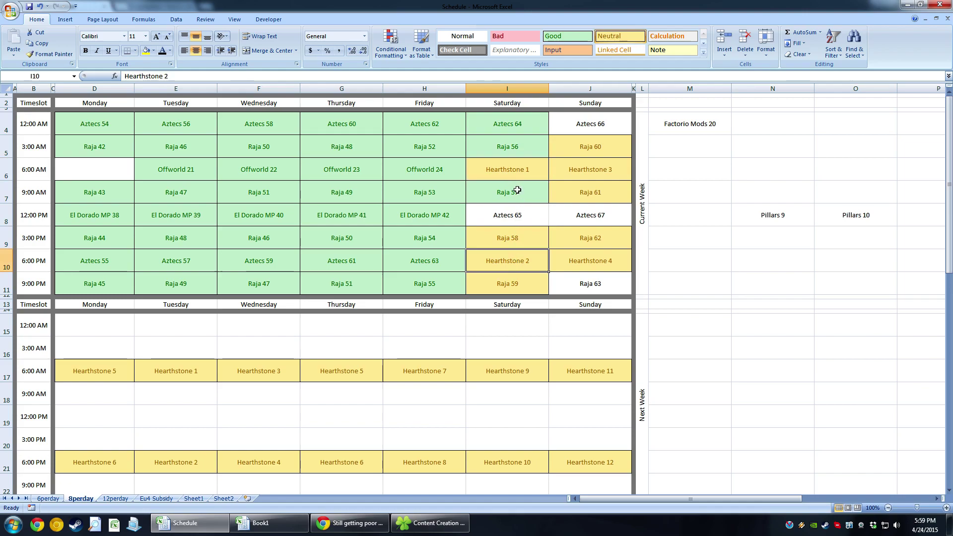
{"action": "left_click", "coordinate": [520, 263]}
{"action": "left_click", "coordinate": [519, 197]}
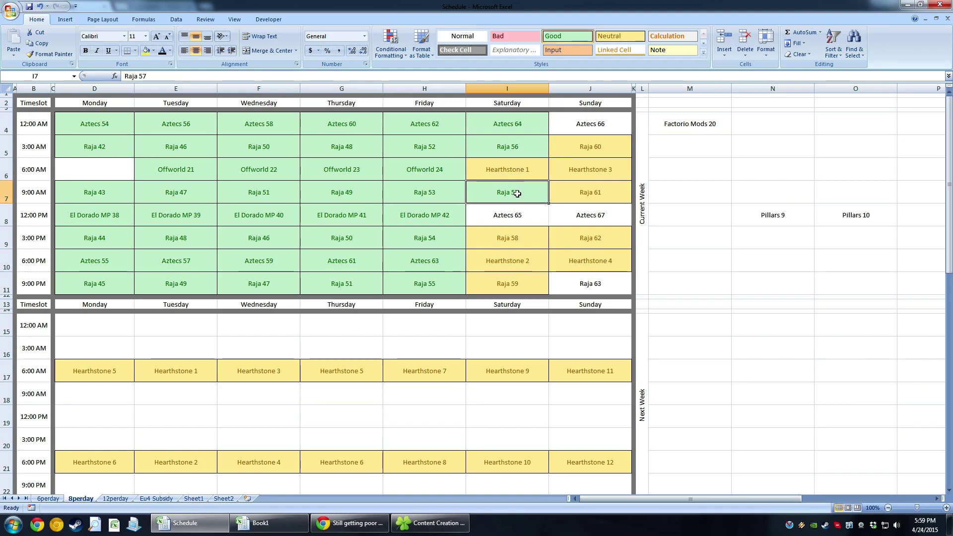
{"action": "left_click", "coordinate": [502, 210]}
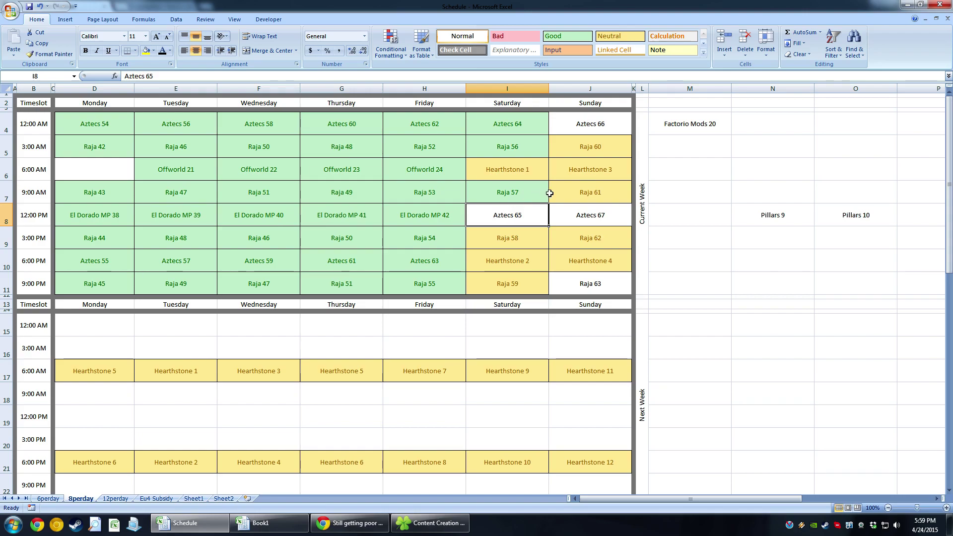
{"action": "left_click", "coordinate": [566, 215]}
{"action": "left_click", "coordinate": [546, 216]}
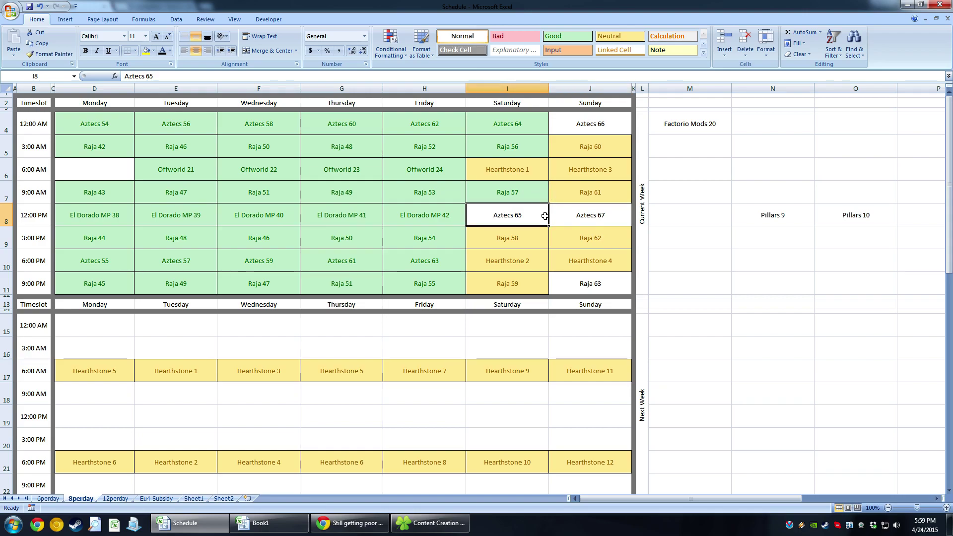